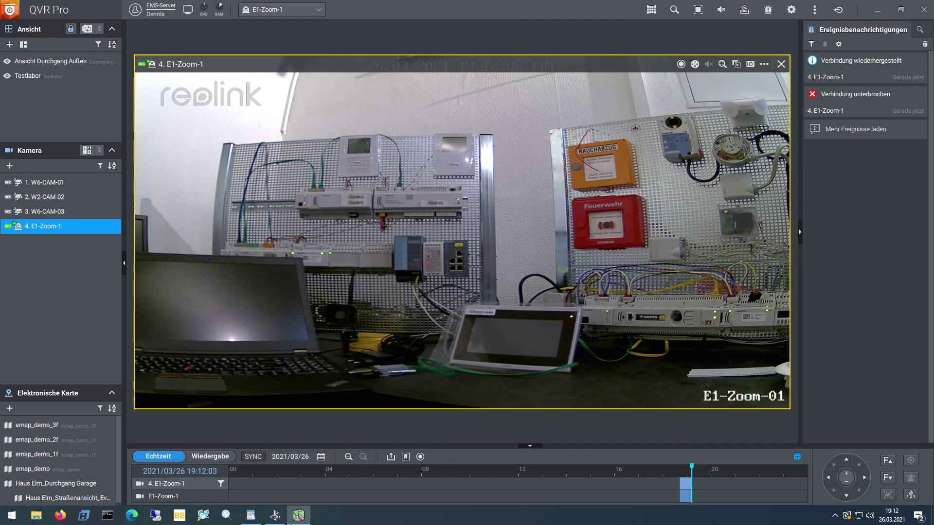
Step: Switch to Desigo Network Configurator and open the Node Setup for AS02 using the recent Ethernet0 IP connection at 192.168.178.35
{"action": "left_click", "coordinate": [297, 518]}
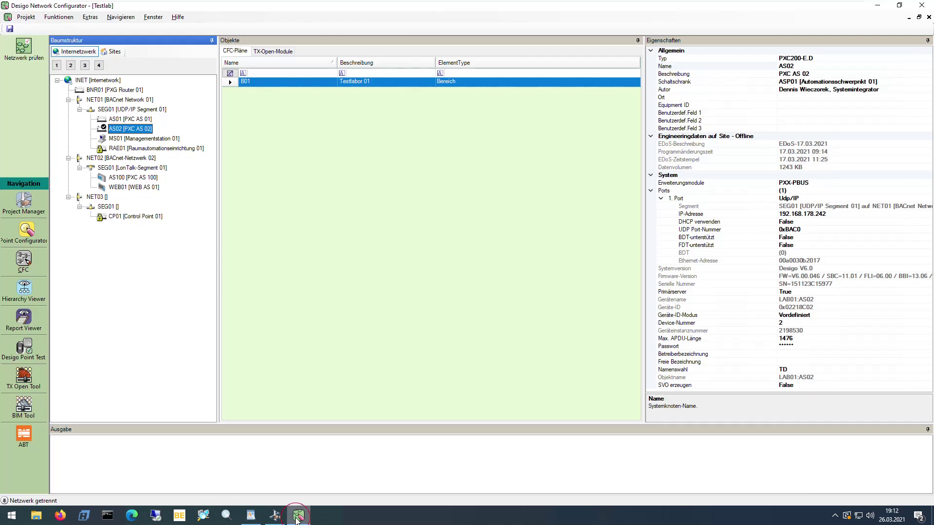
{"action": "right_click", "coordinate": [136, 128]}
{"action": "left_click", "coordinate": [157, 192]}
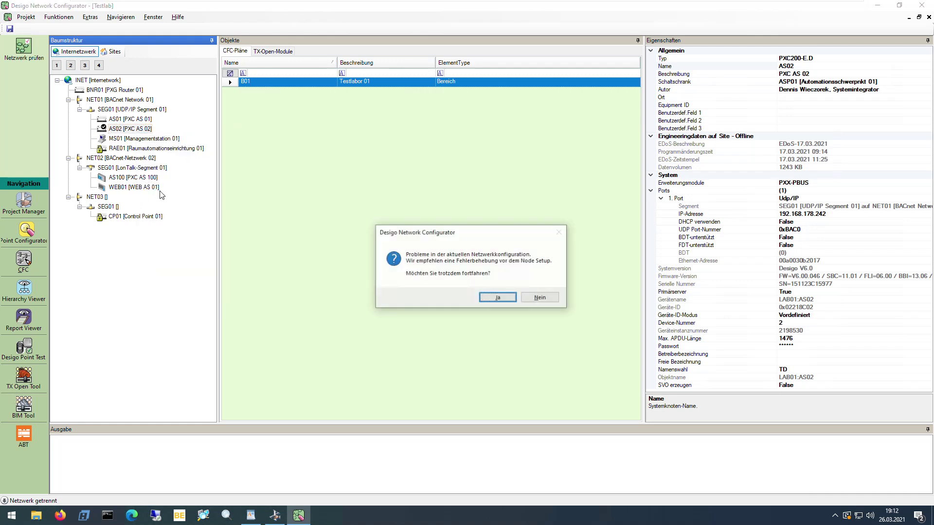
{"action": "left_click", "coordinate": [484, 294]}
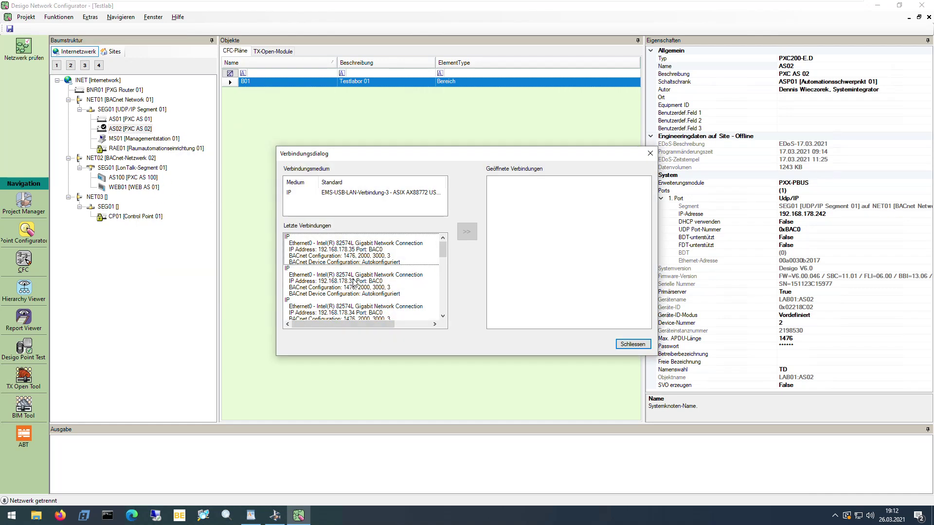
{"action": "double_click", "coordinate": [329, 262]}
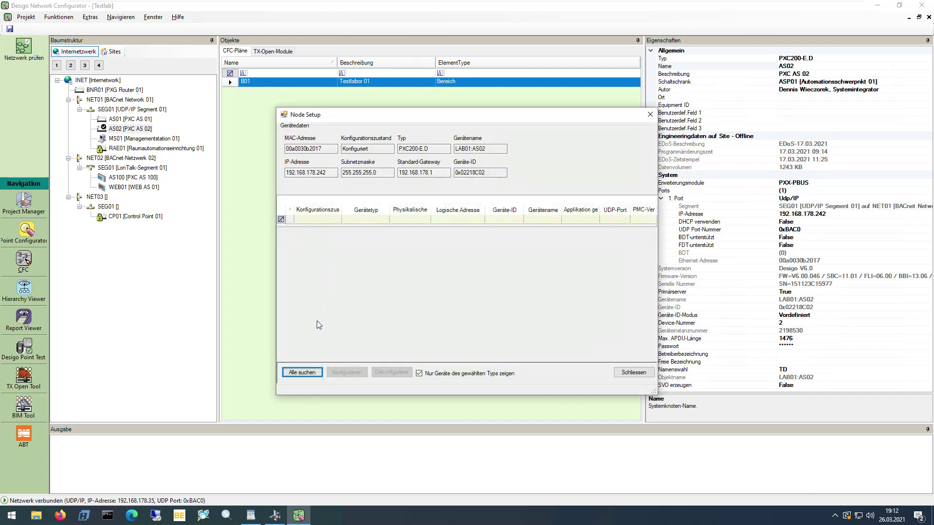
Step: Search the network for devices, configure the unconfigured PXC200ED as AS02, and close the Node Setup
{"action": "left_click", "coordinate": [311, 372]}
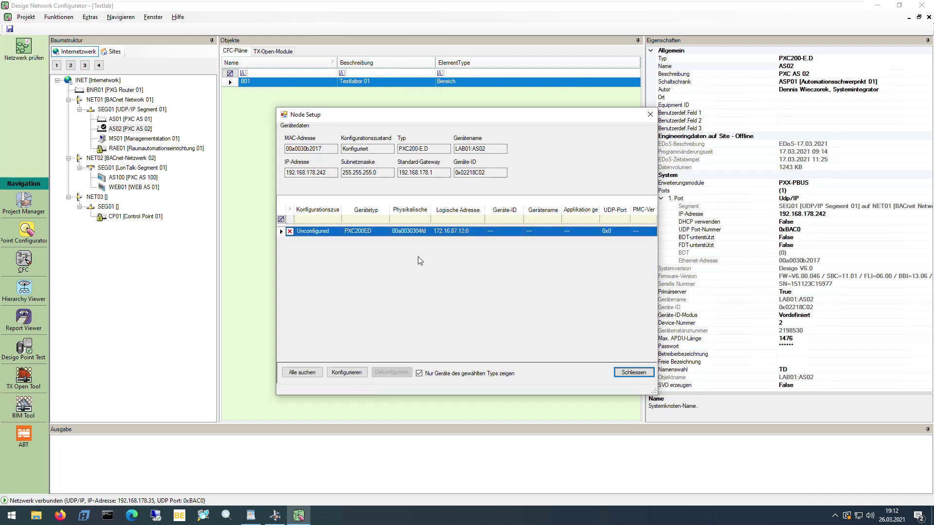
{"action": "left_click", "coordinate": [353, 374]}
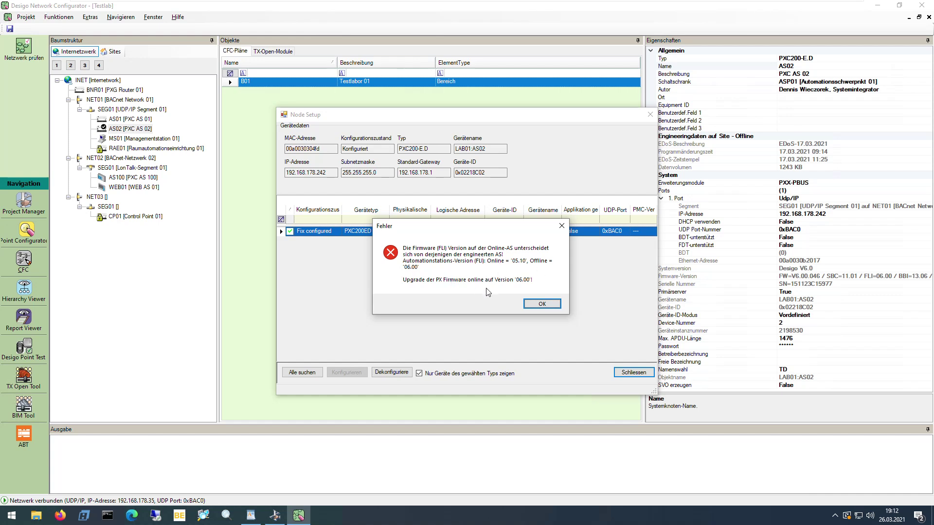
{"action": "left_click", "coordinate": [542, 303]}
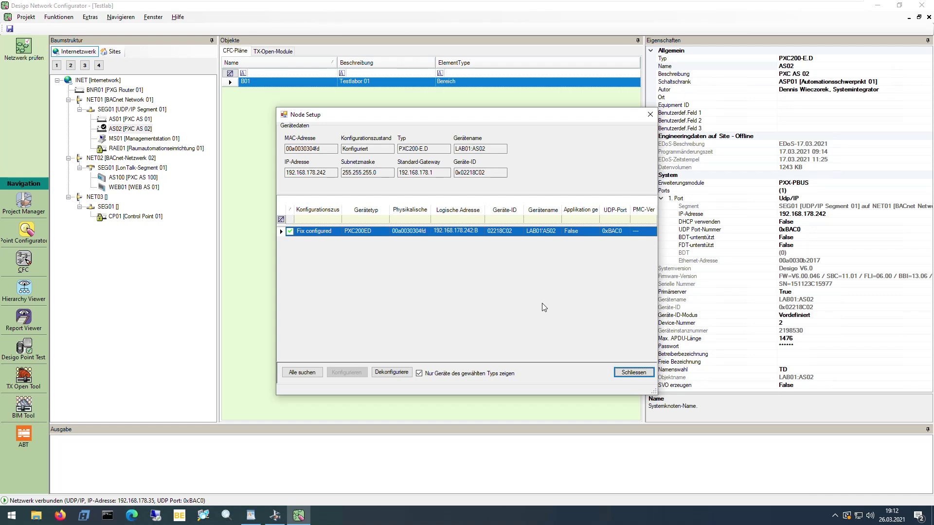
{"action": "left_click", "coordinate": [627, 373]}
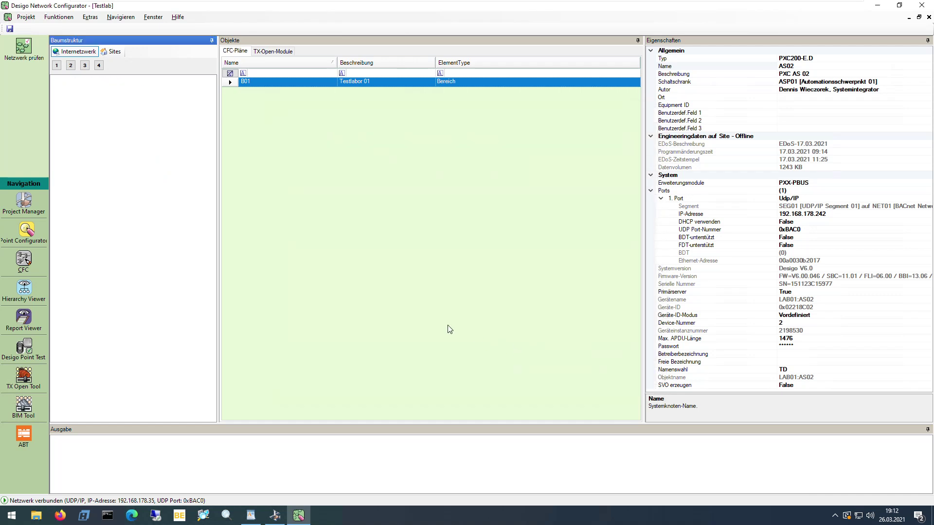
Step: Launch the Desigo Firmware Download Tool
{"action": "left_click", "coordinate": [15, 518]}
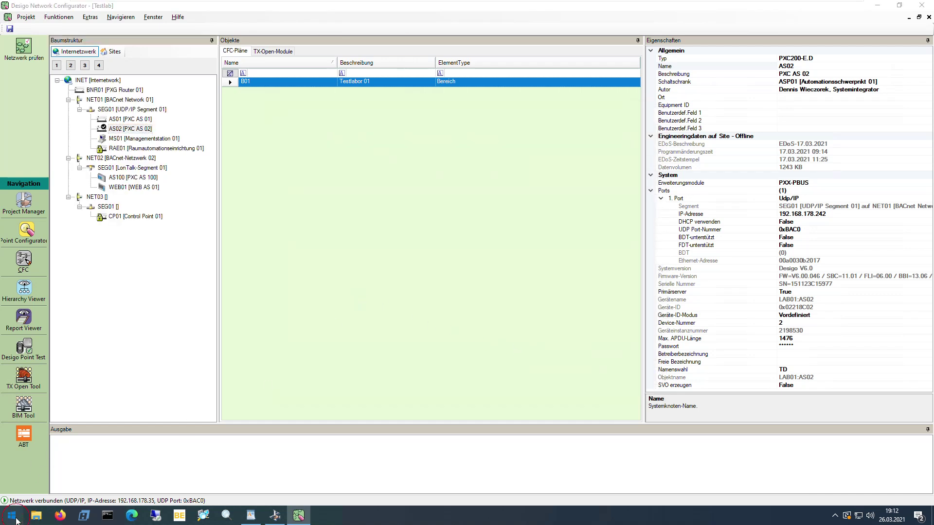
{"action": "type", "text": "downl"}
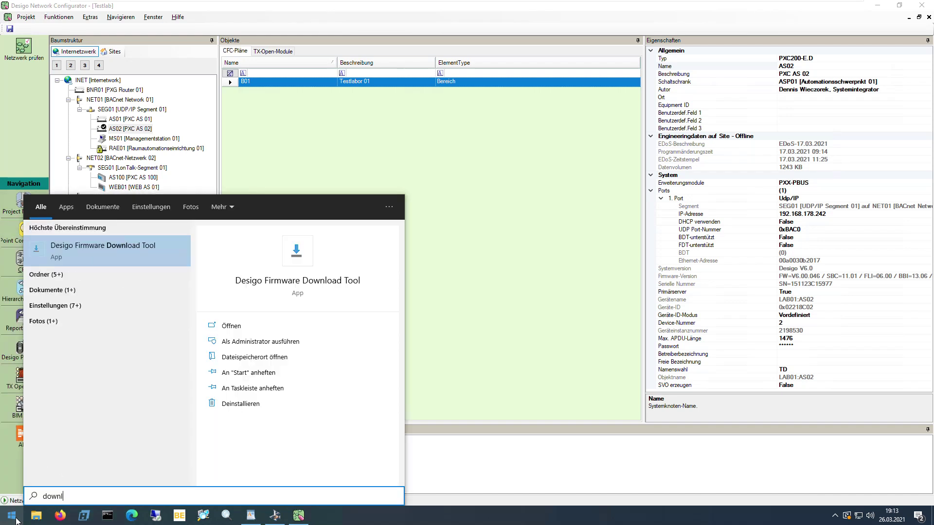
{"action": "key", "text": "Return"}
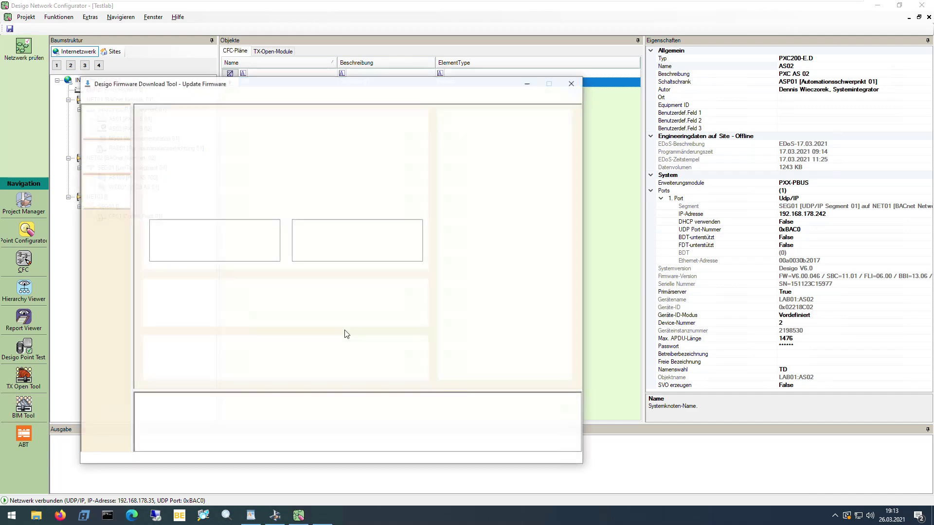
Step: Select the PXC200-E.D controller and connect to it over IP at 192.168.178.242
{"action": "left_click", "coordinate": [242, 127]}
{"action": "scroll", "coordinate": [239, 204], "scroll_direction": "up", "scroll_amount": 3}
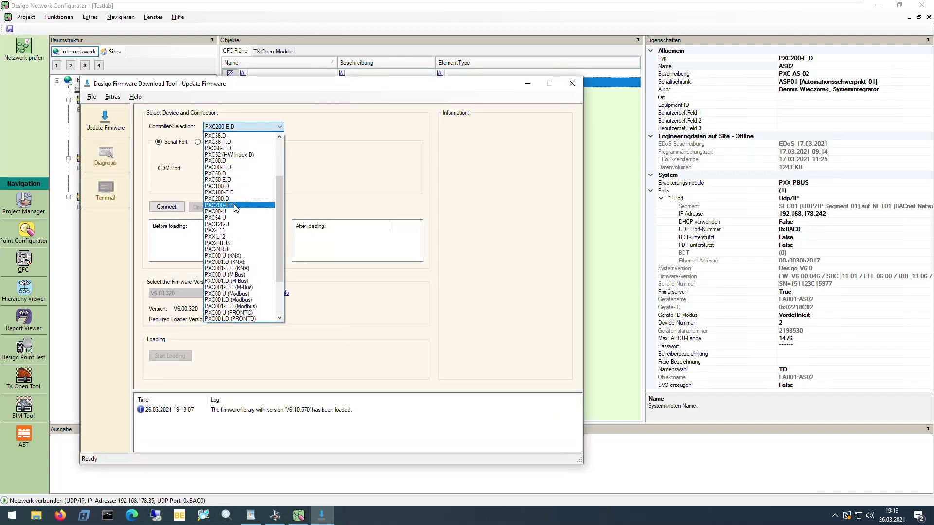
{"action": "left_click", "coordinate": [219, 205]}
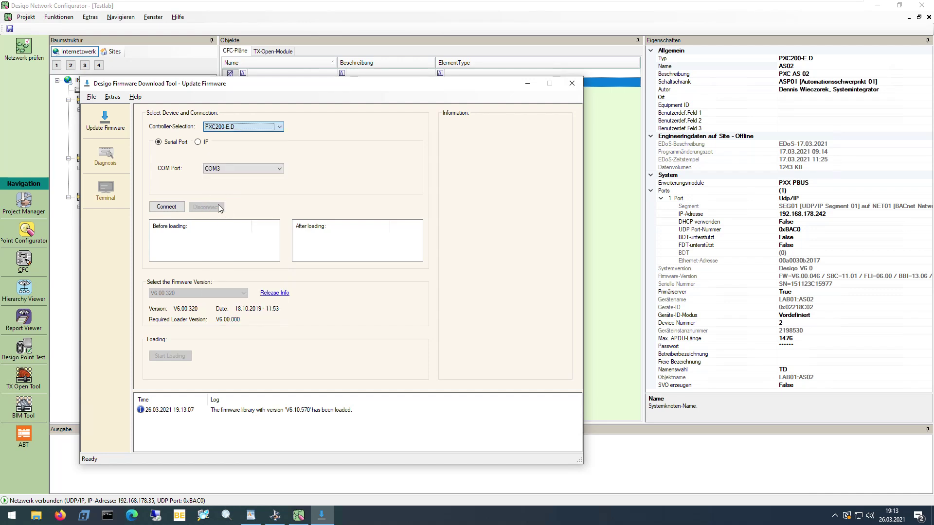
{"action": "left_click", "coordinate": [197, 143]}
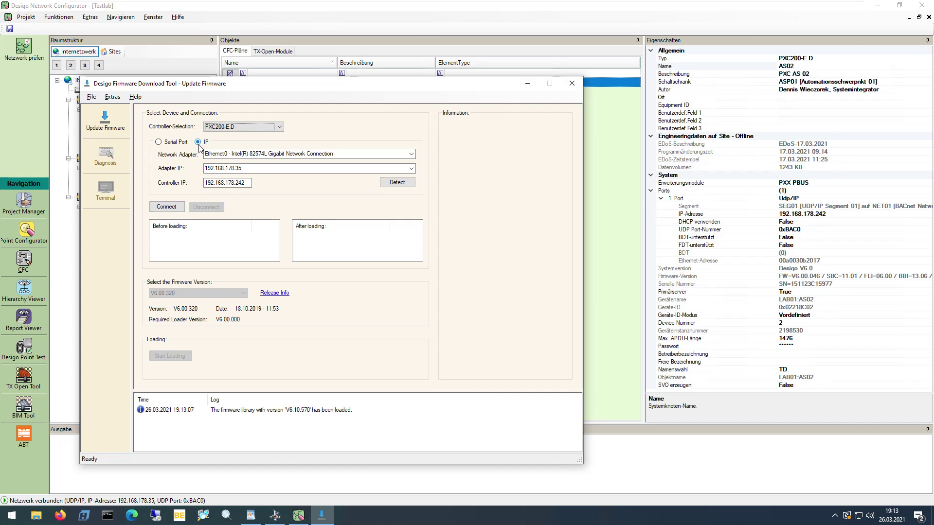
{"action": "left_click", "coordinate": [247, 183]}
{"action": "left_click", "coordinate": [166, 207]}
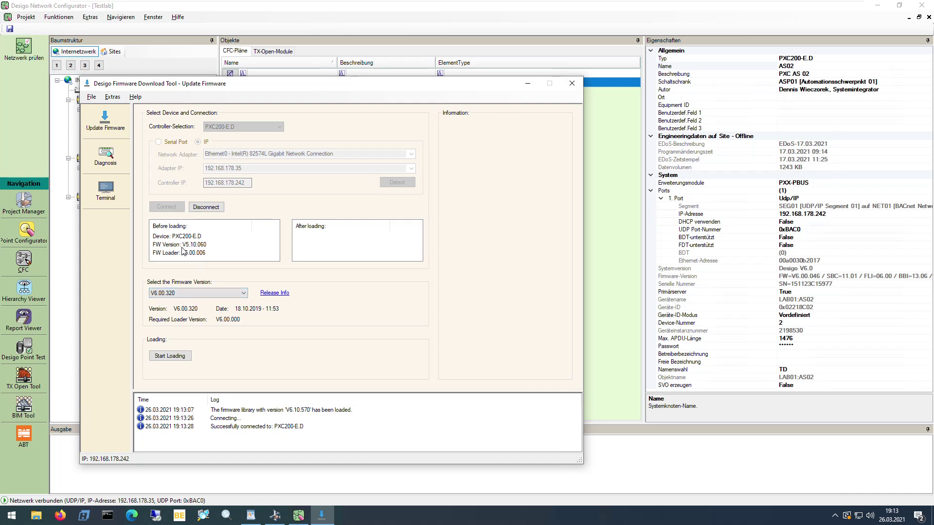
Step: Load firmware V6.00.320 onto the controller and check the download log and the after-loading state
{"action": "left_click", "coordinate": [180, 358]}
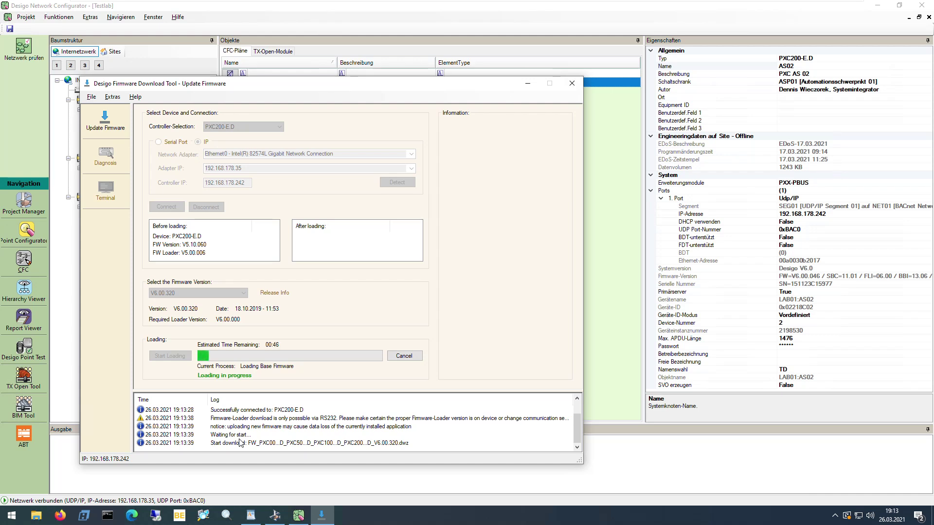
{"action": "left_click", "coordinate": [353, 421]}
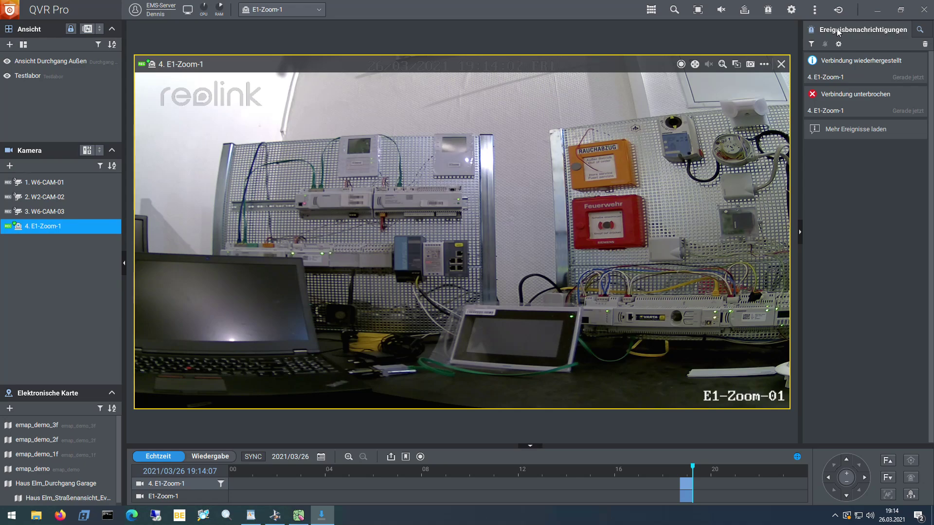
{"action": "left_click", "coordinate": [319, 517]}
{"action": "left_click", "coordinate": [321, 516]}
{"action": "left_click", "coordinate": [320, 515]}
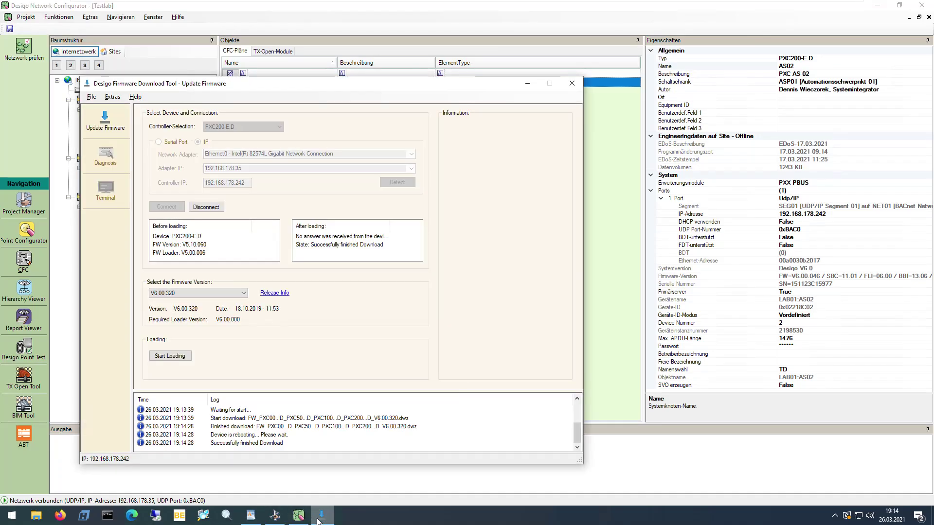
{"action": "left_click", "coordinate": [248, 443]}
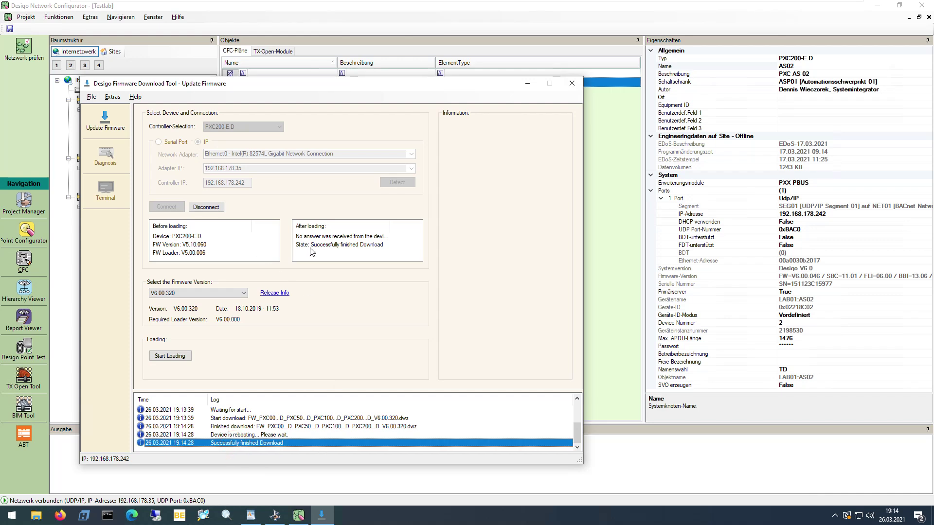
{"action": "left_click", "coordinate": [347, 245]}
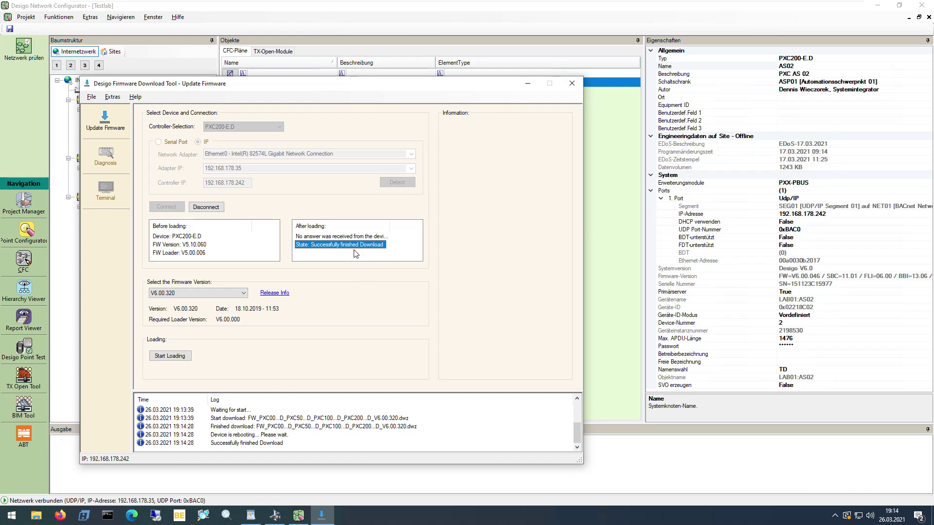
{"action": "left_click", "coordinate": [373, 302]}
Step: Disconnect from the controller and try to reconnect to it over IP
{"action": "left_click", "coordinate": [213, 209]}
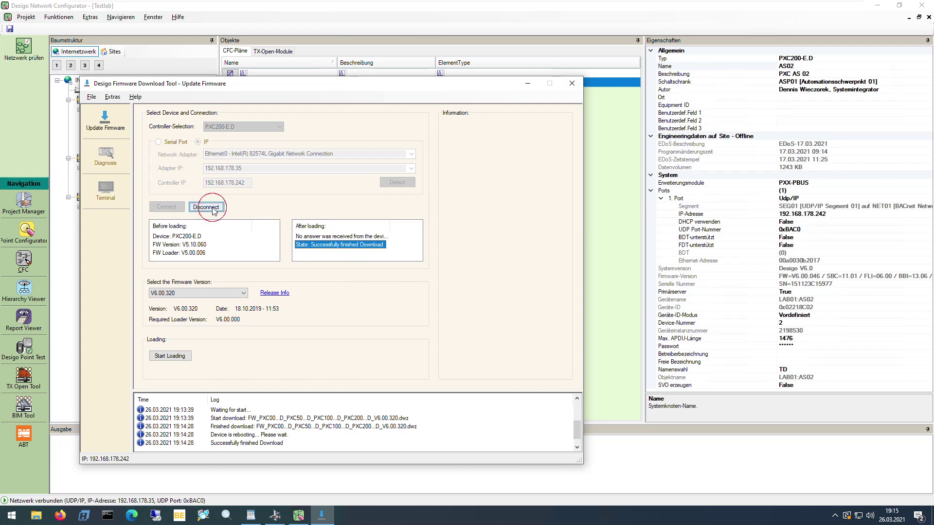
{"action": "left_click", "coordinate": [177, 206]}
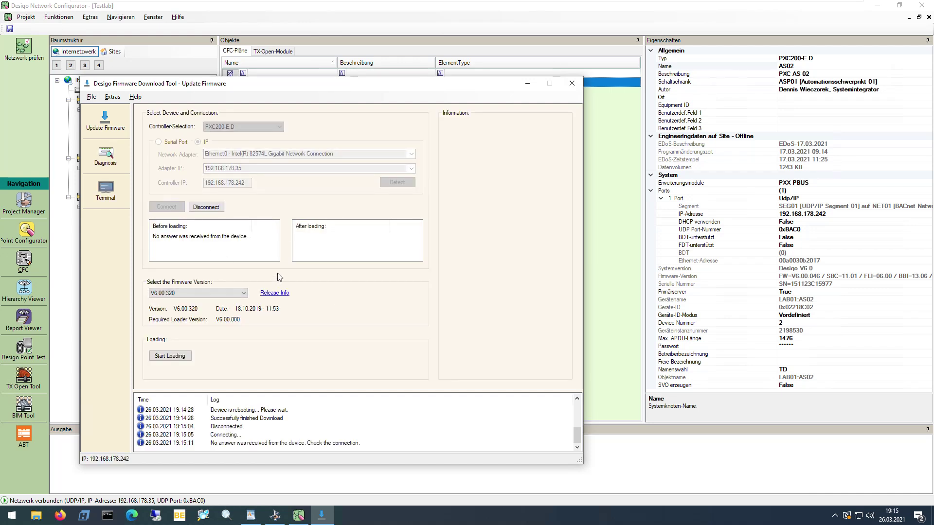
{"action": "left_click", "coordinate": [213, 211]}
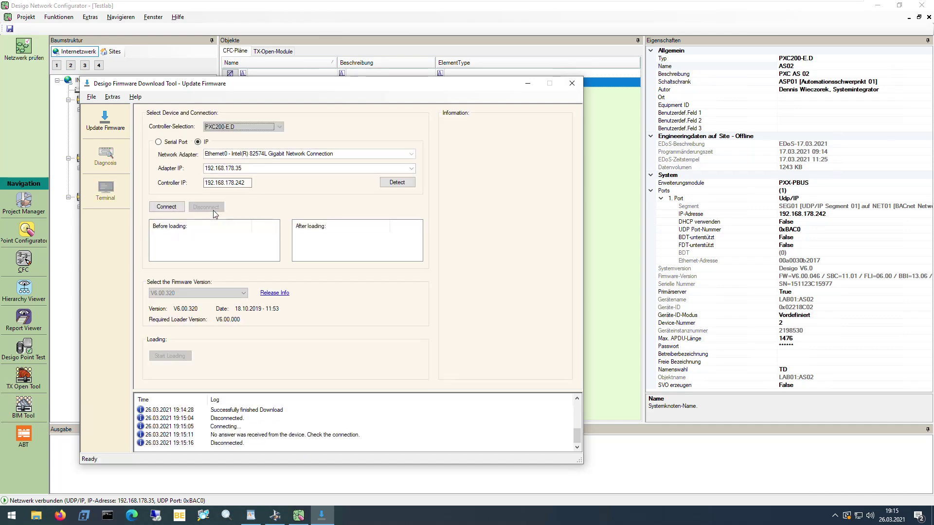
Step: Try to connect to the PXC200-E.D over the serial port COM3 and disconnect again
{"action": "left_click", "coordinate": [158, 143]}
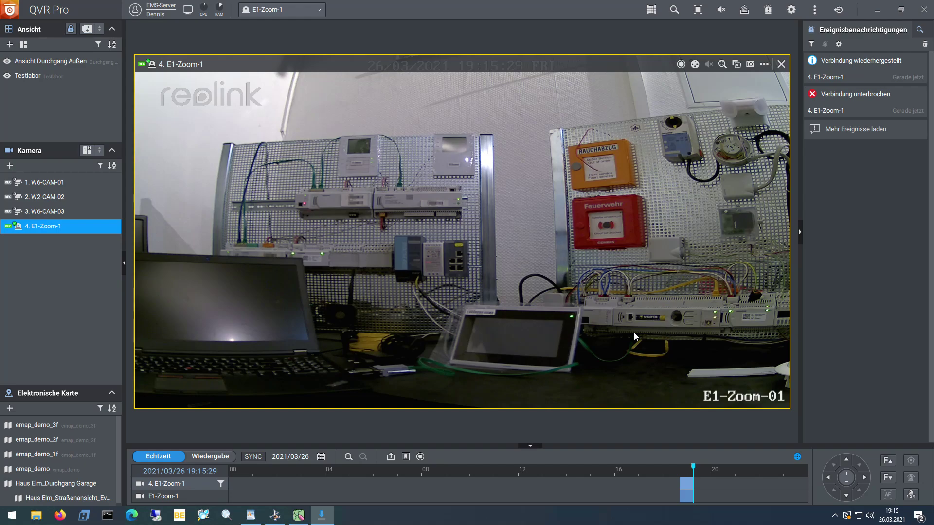
{"action": "left_click", "coordinate": [323, 517]}
{"action": "left_click", "coordinate": [323, 516]}
{"action": "left_click", "coordinate": [323, 516]}
{"action": "left_click", "coordinate": [233, 168]}
{"action": "left_click", "coordinate": [223, 181]}
{"action": "left_click", "coordinate": [168, 207]}
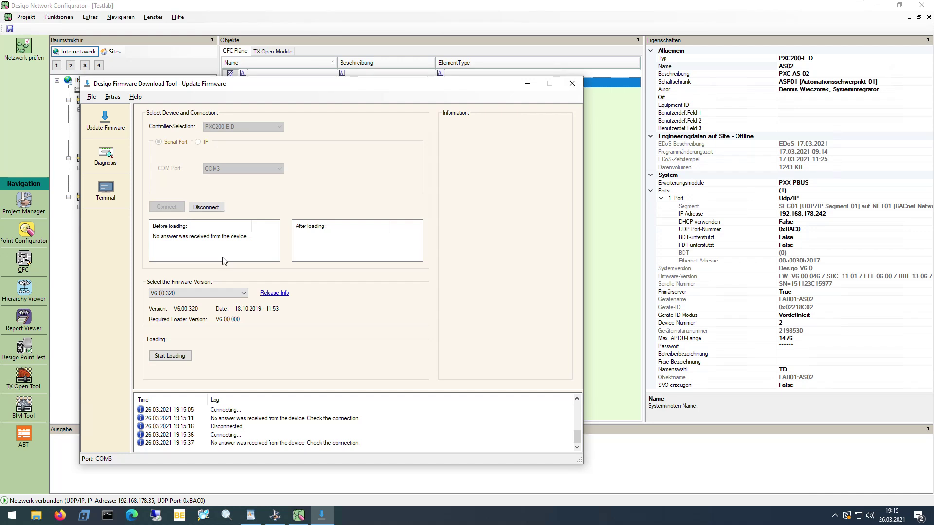
{"action": "left_click", "coordinate": [233, 237]}
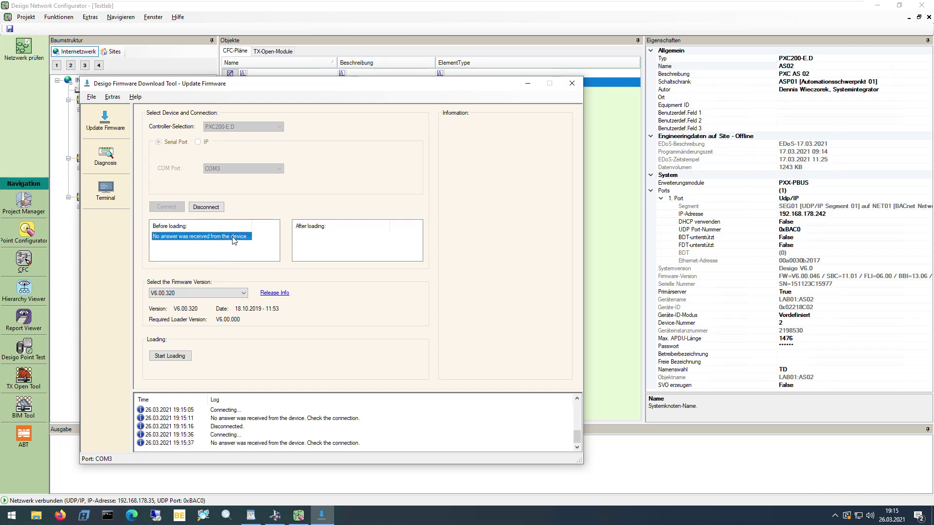
{"action": "left_click", "coordinate": [205, 207]}
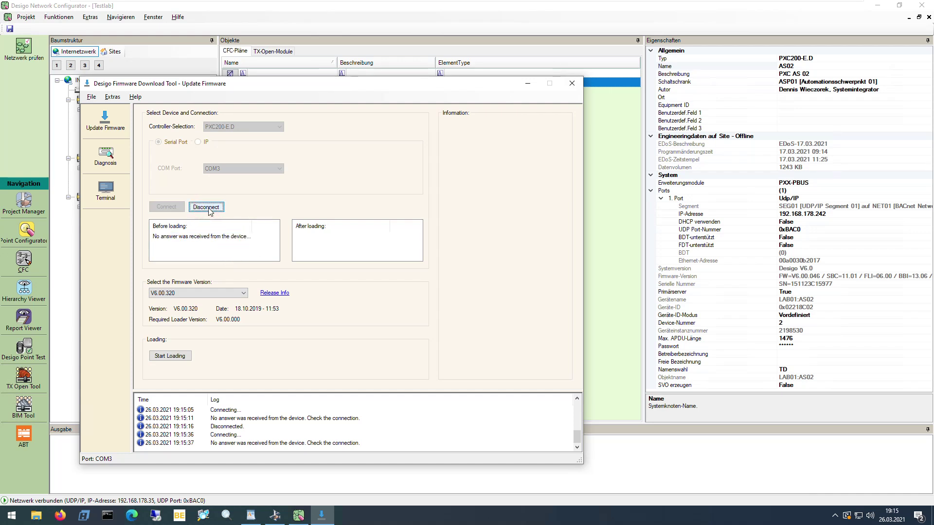
Step: Return to the Network Configurator, open the Node Setup for AS02, and search for devices of all types
{"action": "left_click", "coordinate": [527, 83]}
{"action": "left_click", "coordinate": [122, 130]}
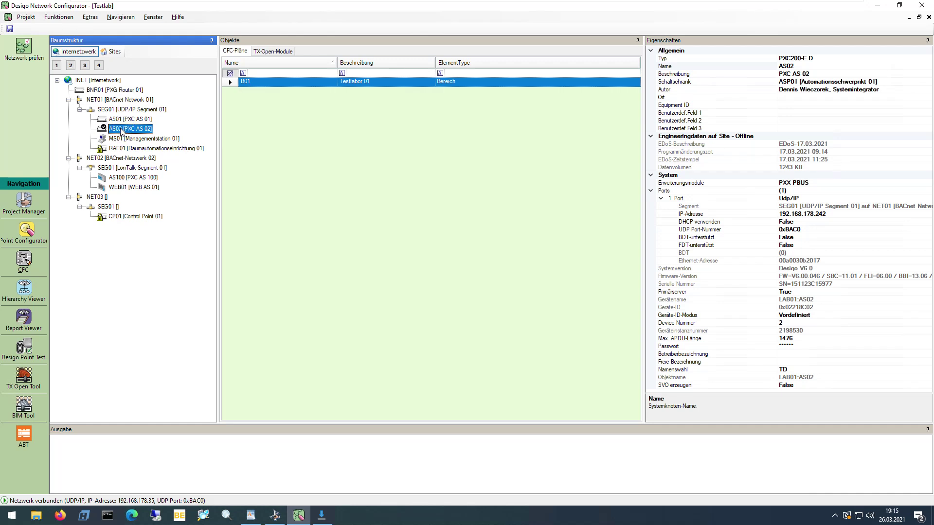
{"action": "right_click", "coordinate": [121, 130]}
{"action": "left_click", "coordinate": [156, 196]}
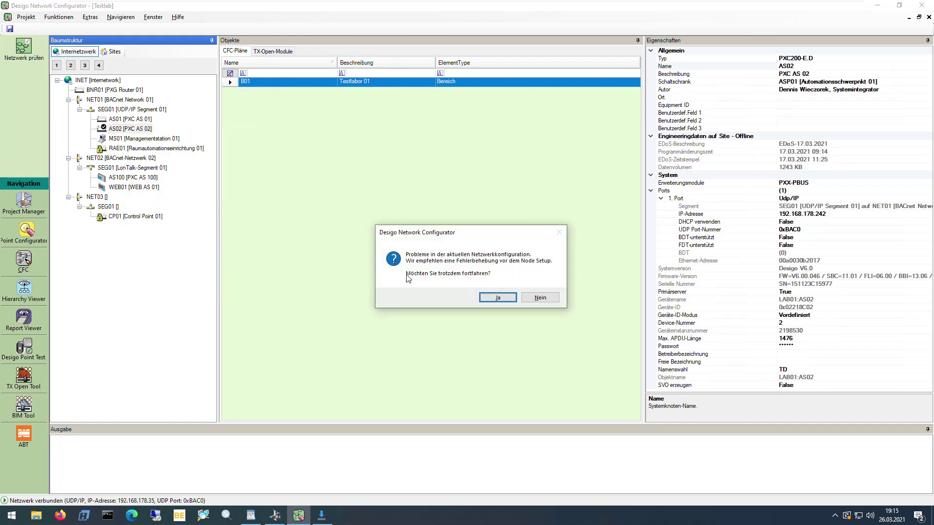
{"action": "left_click", "coordinate": [498, 298]}
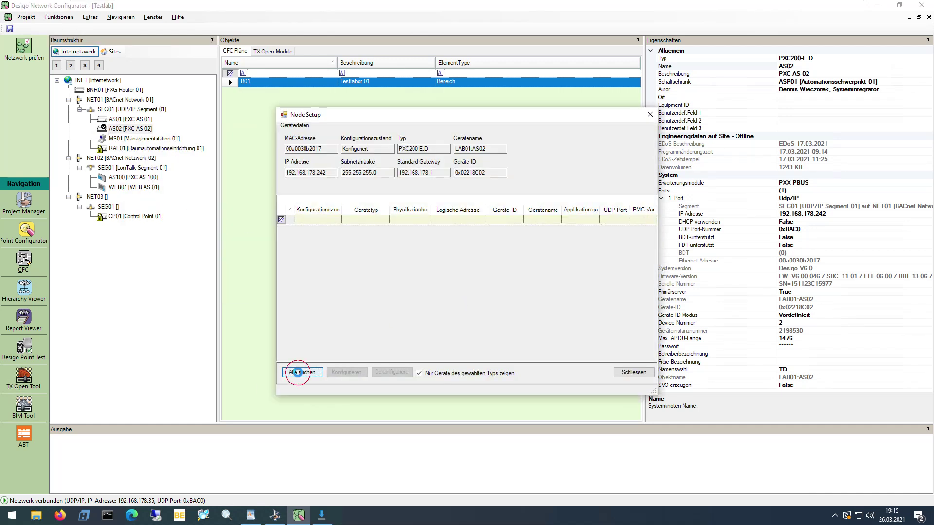
{"action": "left_click", "coordinate": [297, 372]}
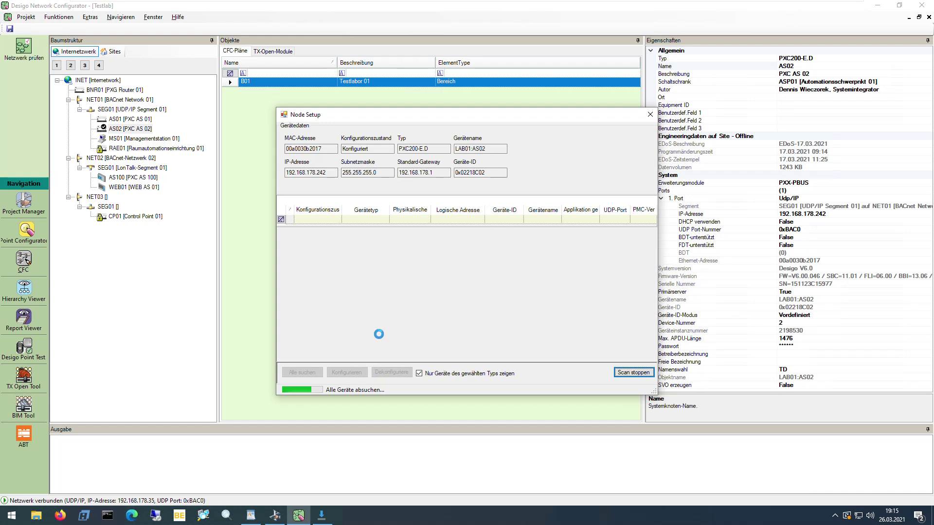
{"action": "left_click", "coordinate": [419, 373]}
{"action": "left_click", "coordinate": [302, 372]}
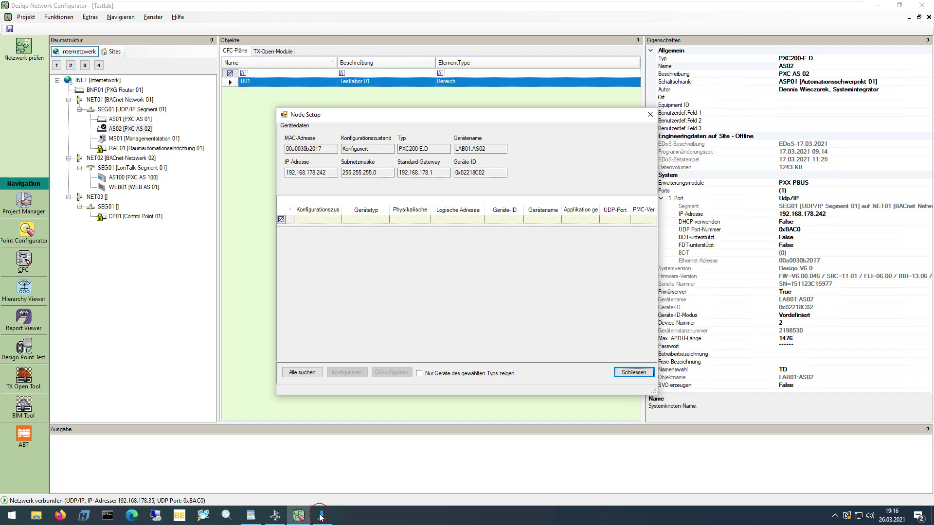
Step: Repeat the search for all devices in the Node Setup and close it
{"action": "left_click", "coordinate": [321, 516]}
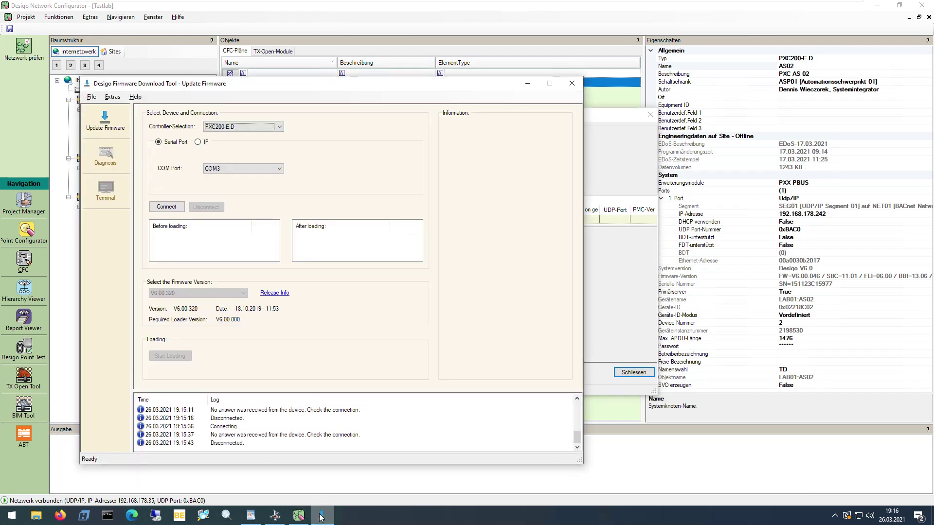
{"action": "left_click", "coordinate": [321, 516]}
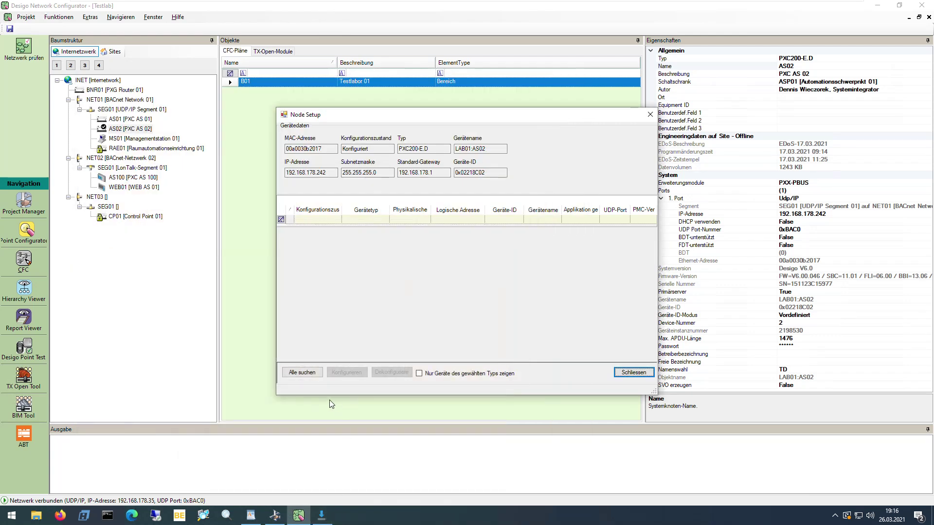
{"action": "left_click", "coordinate": [303, 372]}
{"action": "left_click", "coordinate": [303, 372]}
{"action": "left_click", "coordinate": [633, 373]}
Step: Disconnect the network and reopen the Node Setup for AS02 despite the configuration problems, reconnecting through the recent IP connection 192.168.178.35
{"action": "right_click", "coordinate": [116, 122]}
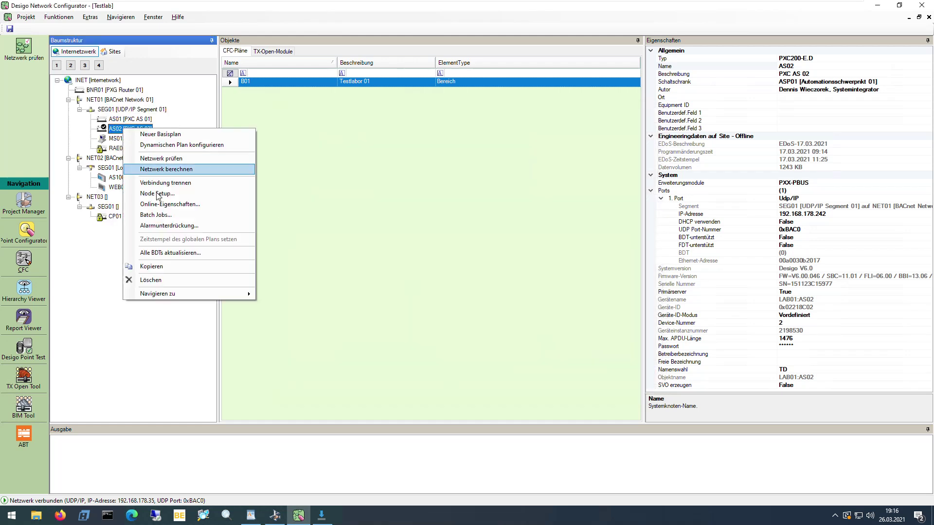
{"action": "left_click", "coordinate": [146, 181]}
{"action": "right_click", "coordinate": [122, 129]}
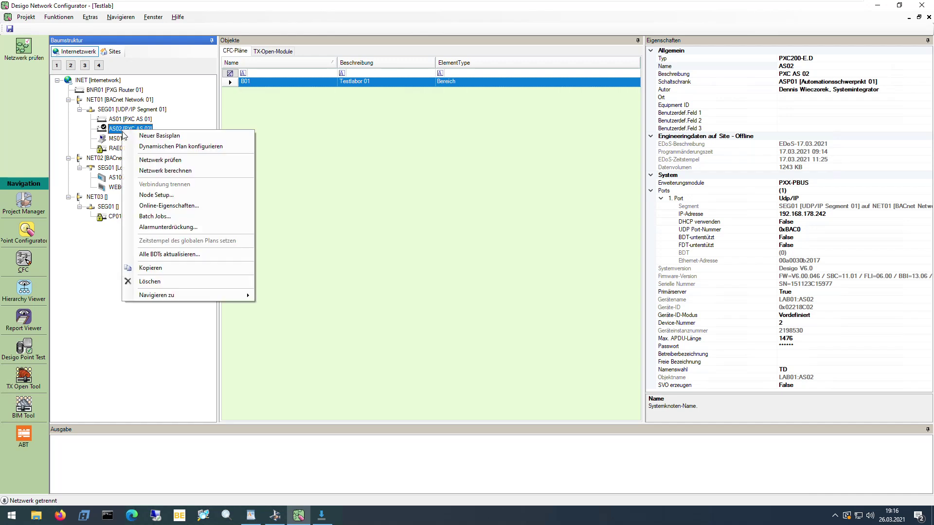
{"action": "left_click", "coordinate": [159, 195]}
{"action": "left_click", "coordinate": [495, 294]}
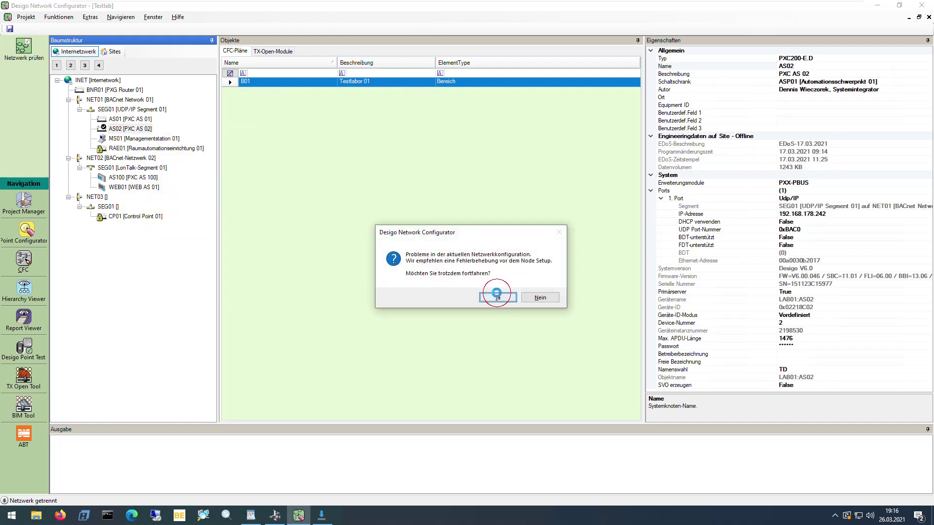
{"action": "double_click", "coordinate": [339, 258]}
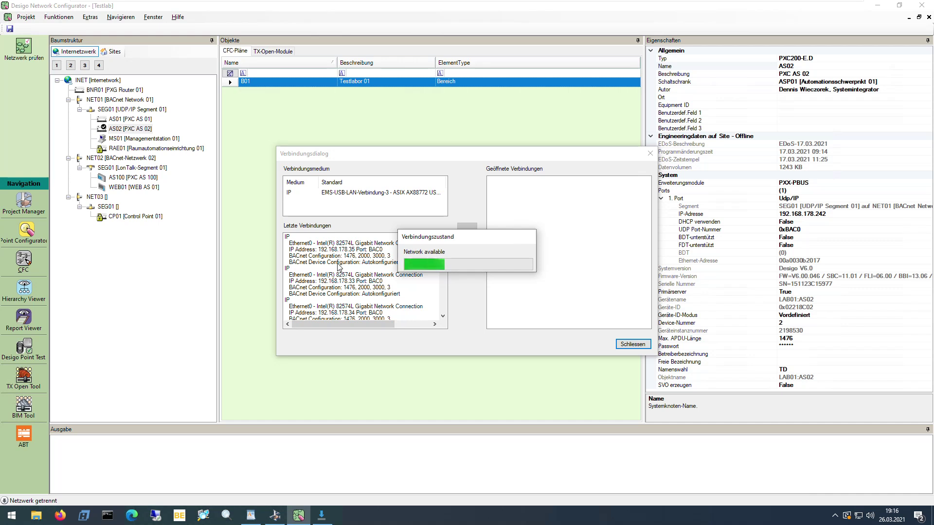
Step: Search for all devices in the Node Setup and send a wink to the unconfigured PXC200ED
{"action": "left_click", "coordinate": [302, 372]}
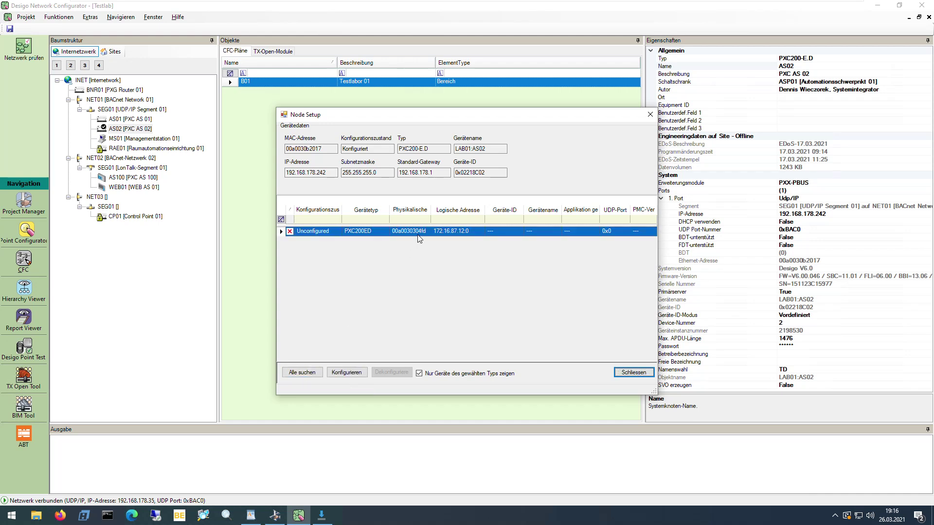
{"action": "right_click", "coordinate": [454, 234]}
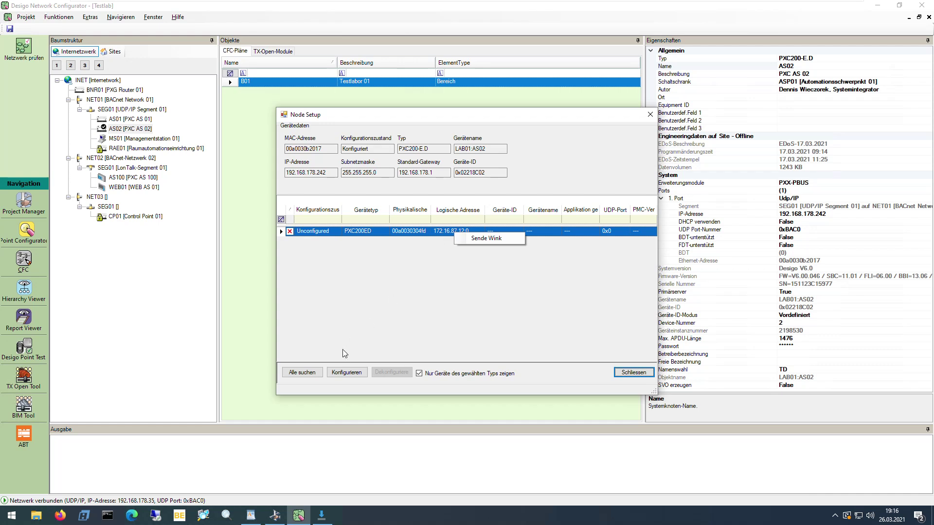
{"action": "left_click", "coordinate": [488, 238]}
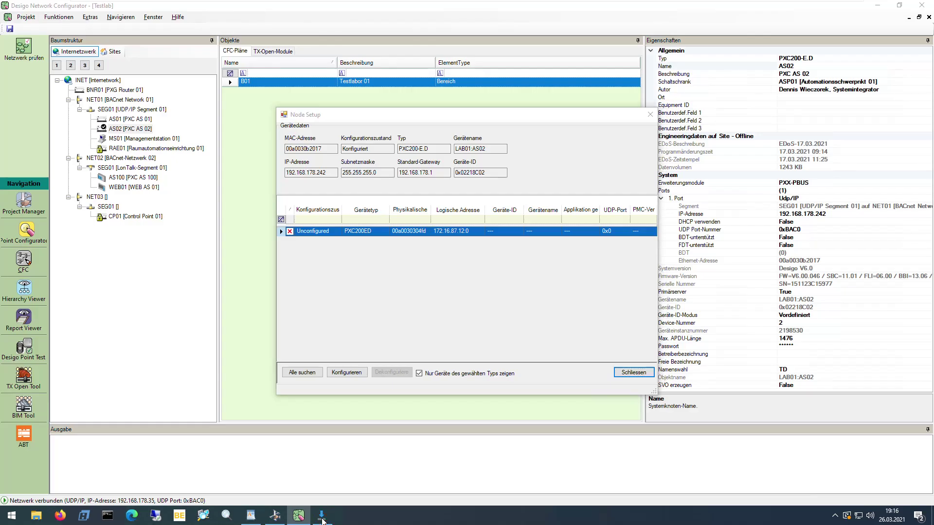
Step: Switch to the Desigo Firmware Download Tool, connect to the PXC200-E.D over COM3, check its firmware against the available versions, and disconnect
{"action": "left_click", "coordinate": [322, 518]}
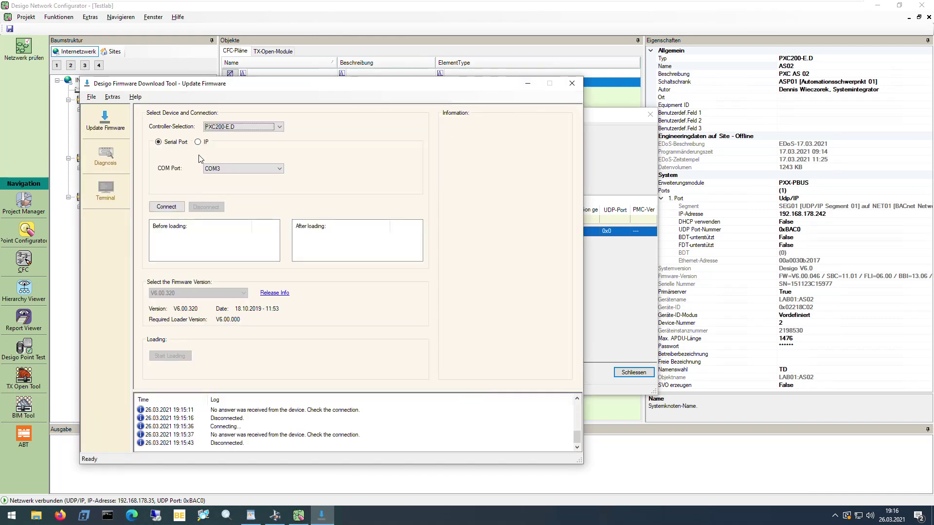
{"action": "left_click", "coordinate": [166, 207]}
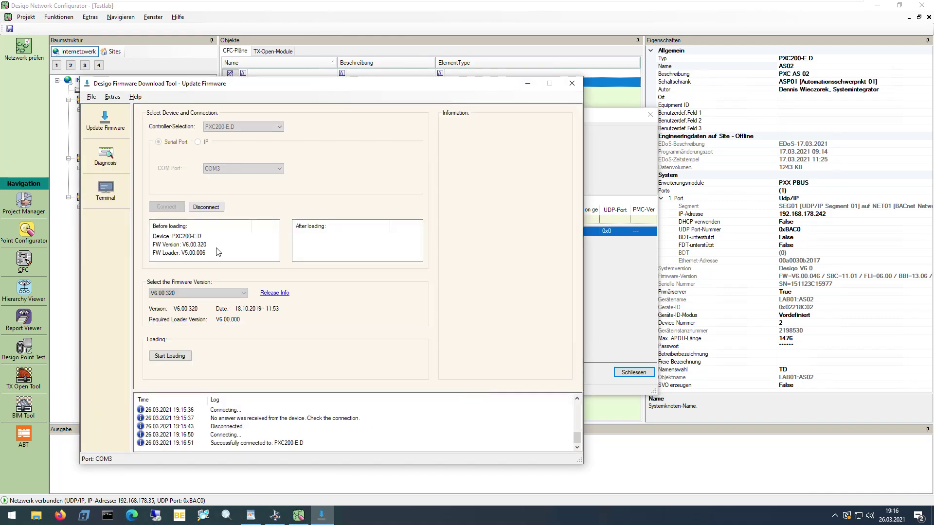
{"action": "left_click_drag", "start_coordinate": [209, 253], "coordinate": [197, 303]}
{"action": "left_click", "coordinate": [196, 295]}
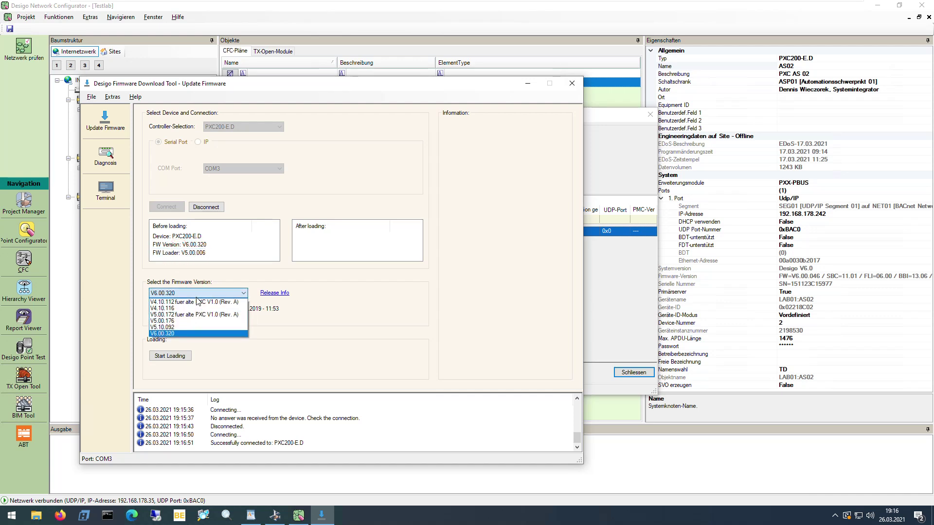
{"action": "left_click", "coordinate": [196, 297]}
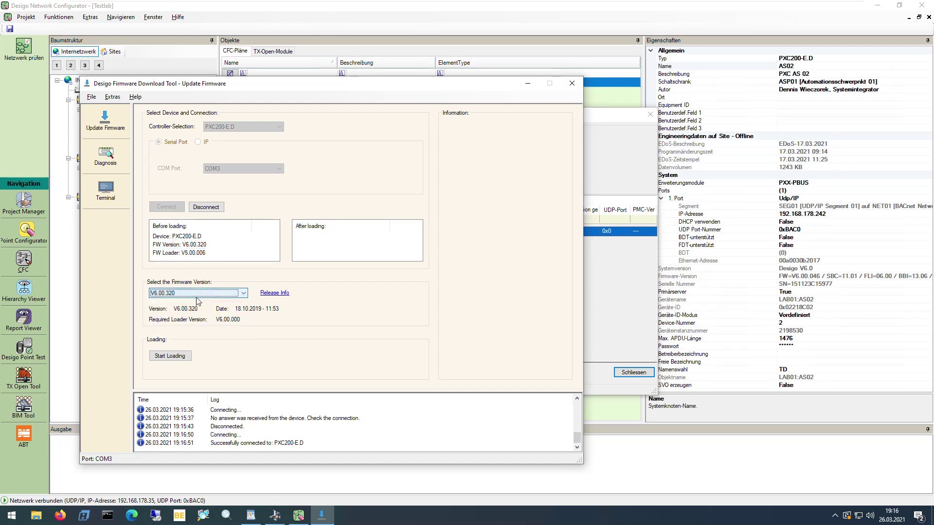
{"action": "left_click", "coordinate": [205, 207]}
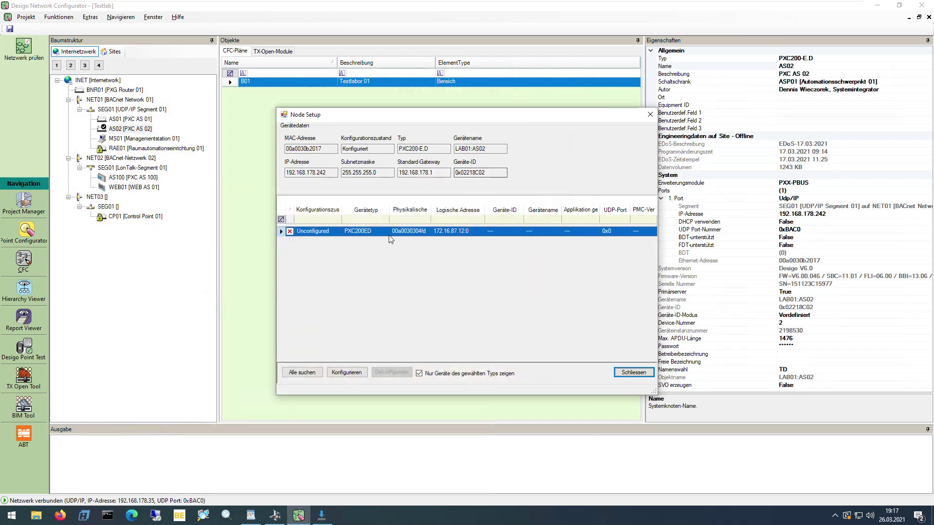
Step: Configure the unconfigured PXC200ED as AS02 in the Network Configurator's Node Setup and close the setup
{"action": "left_click", "coordinate": [346, 372]}
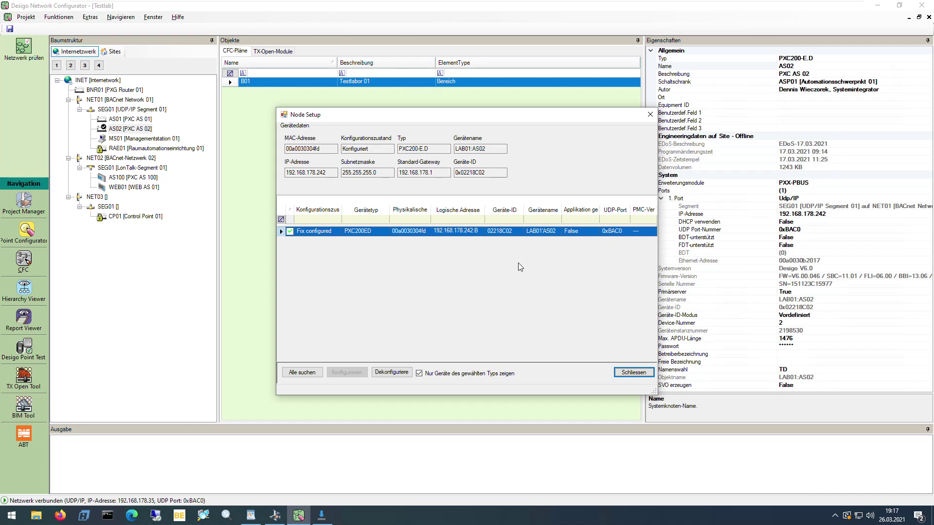
{"action": "left_click", "coordinate": [616, 373]}
Step: Open the online properties of AS02 and examine its firmware revision and device model
{"action": "right_click", "coordinate": [132, 130]}
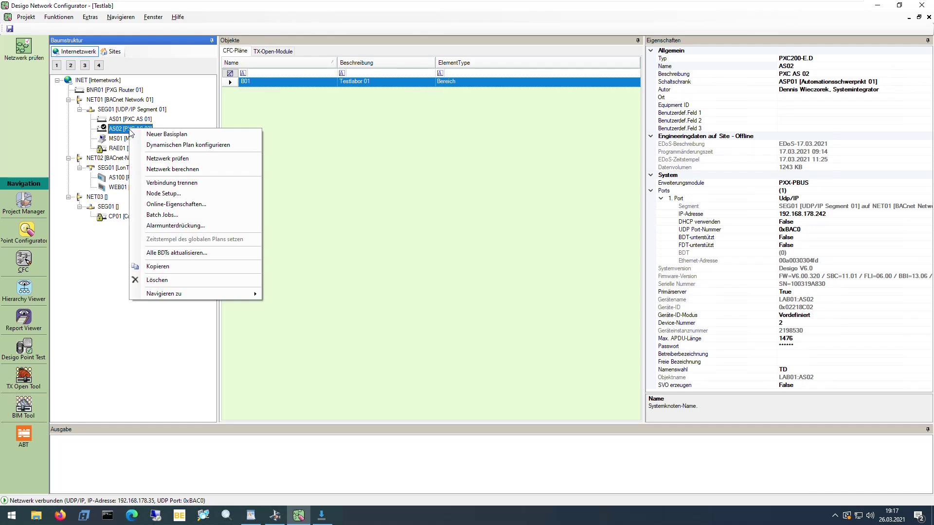
{"action": "left_click", "coordinate": [169, 206]}
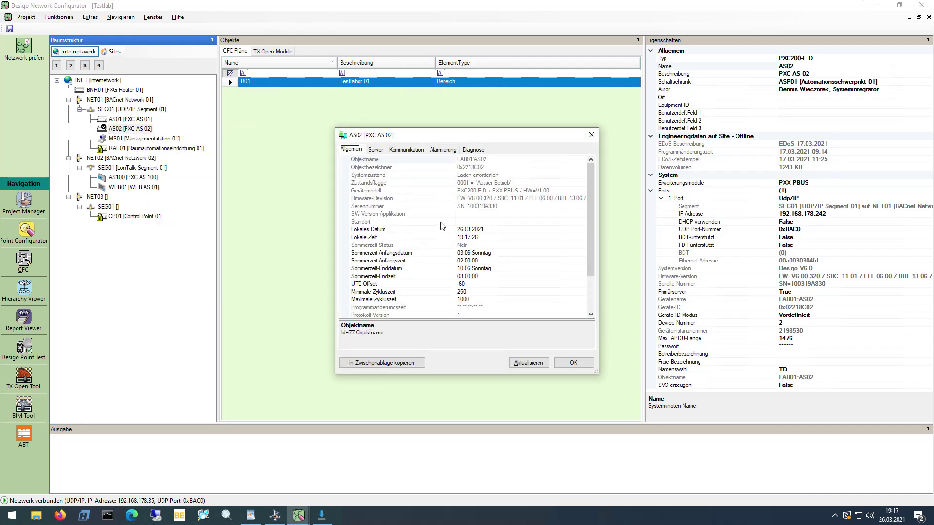
{"action": "left_click", "coordinate": [474, 198]}
{"action": "left_click_drag", "start_coordinate": [471, 198], "coordinate": [602, 199]}
{"action": "left_click_drag", "start_coordinate": [497, 200], "coordinate": [455, 198]}
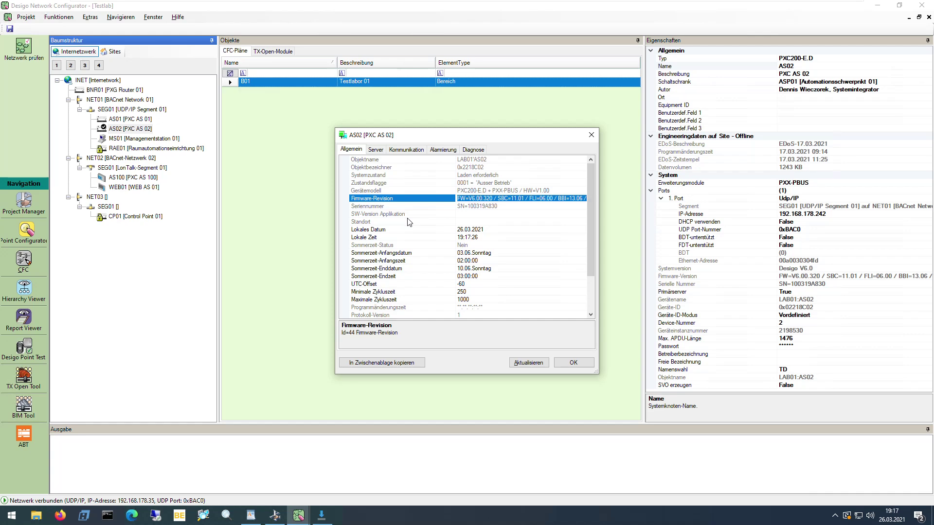
{"action": "left_click", "coordinate": [522, 190]}
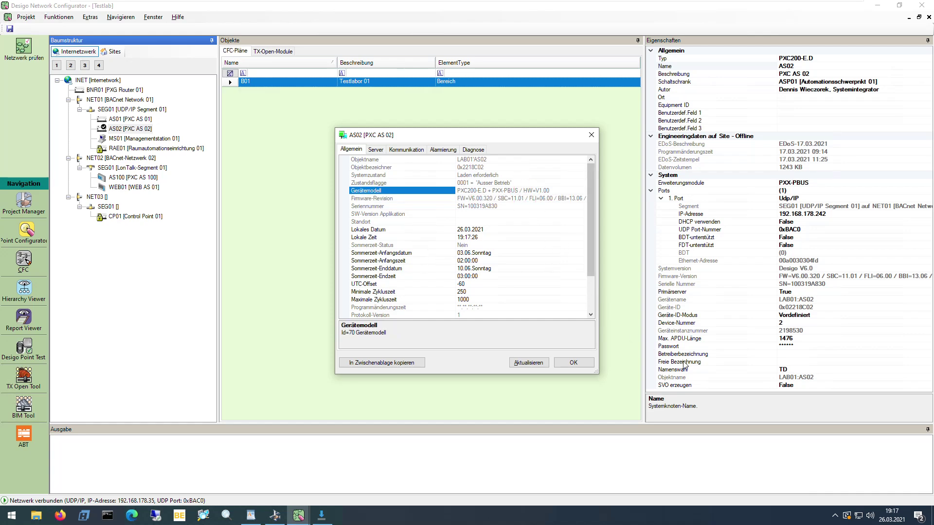